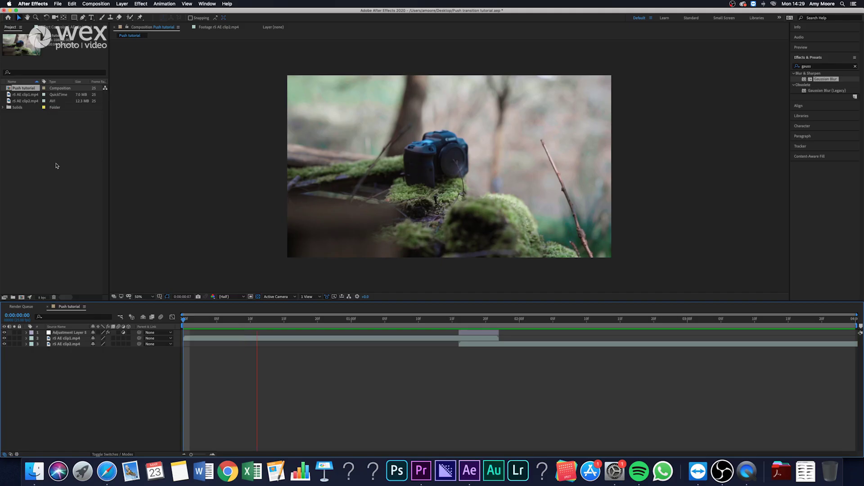
# Create a new 4-second HDTV 1080 25 composition named 'Push'.
pyautogui.rightClick(56, 166)
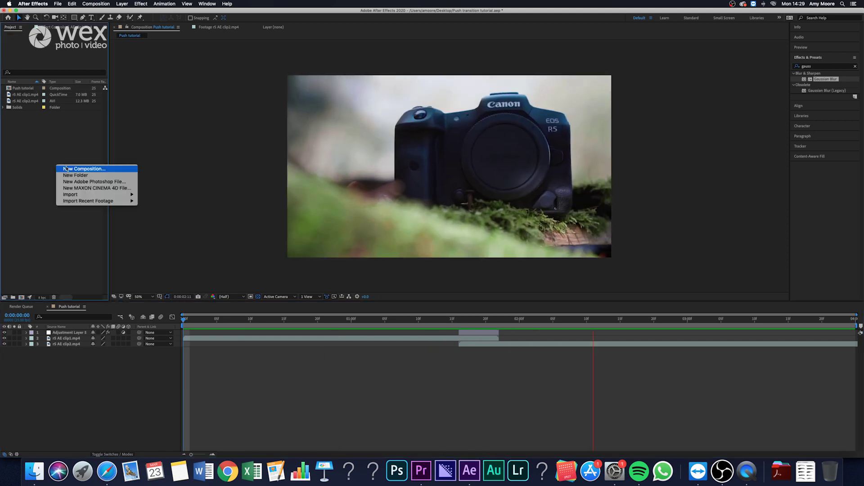
pyautogui.click(66, 168)
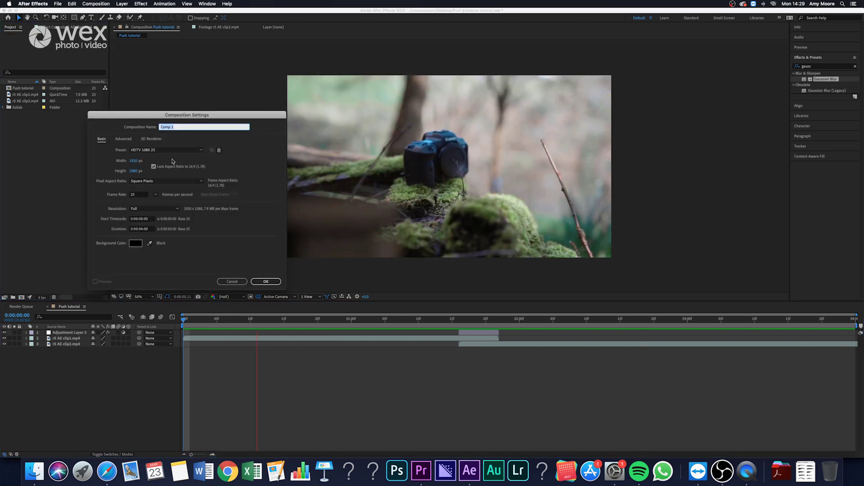
pyautogui.write('Push')
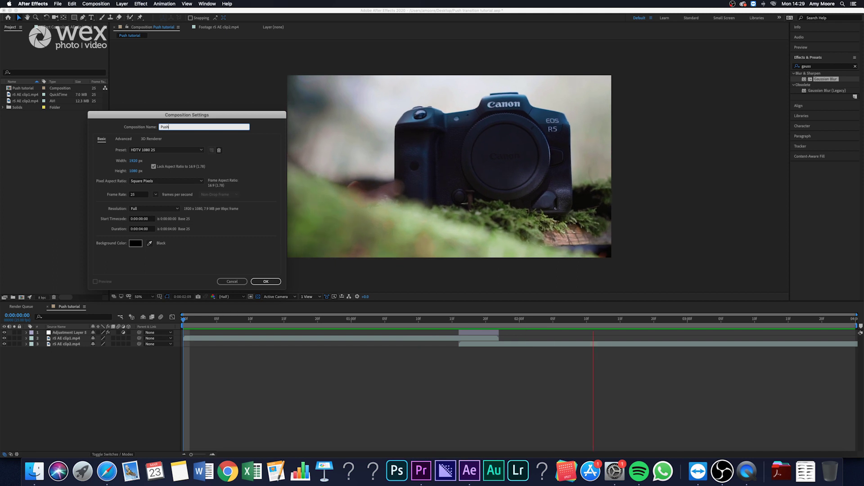
pyautogui.click(266, 281)
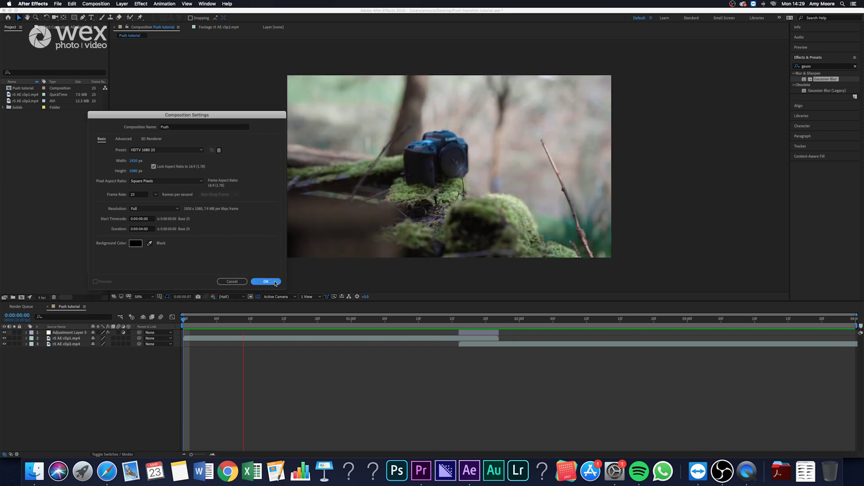
# Add r5 AE clip1.mp4 and r5 AE clip2.mp4 to the Push timeline and preview them.
pyautogui.click(26, 101)
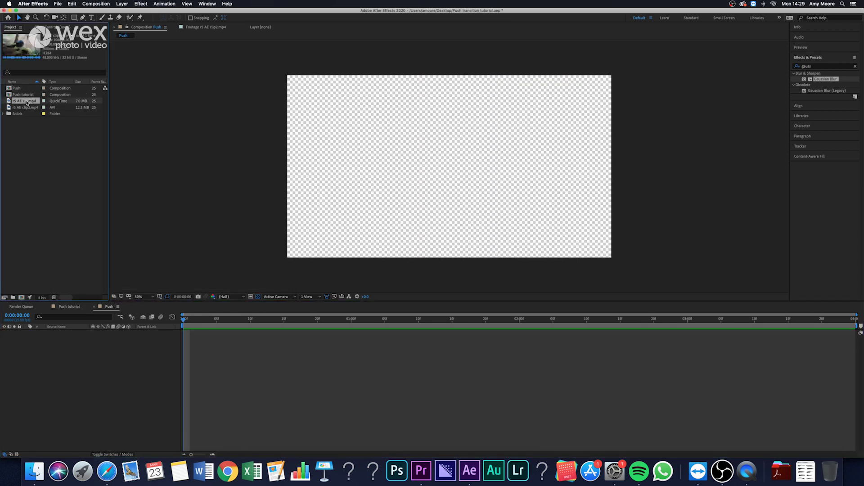
pyautogui.keyDown('shift'); pyautogui.click(25, 107); pyautogui.keyUp('shift')
pyautogui.moveTo(19, 105); pyautogui.dragTo(67, 373)
pyautogui.press('space')
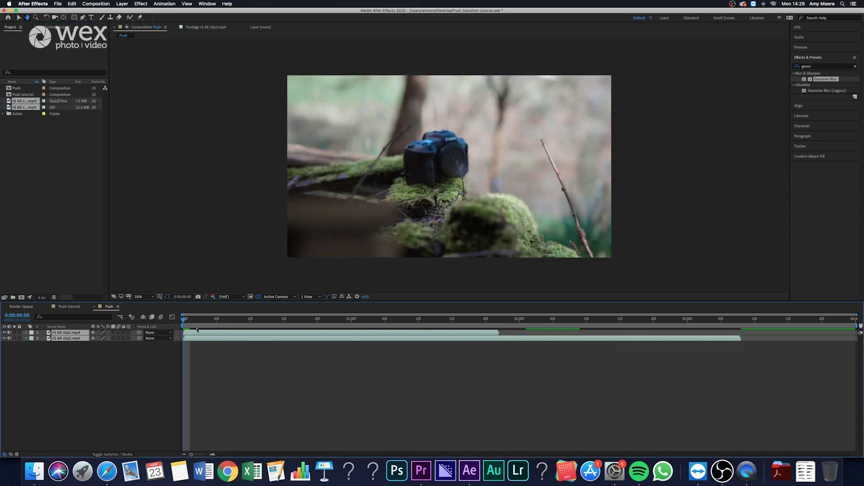
pyautogui.press('space')
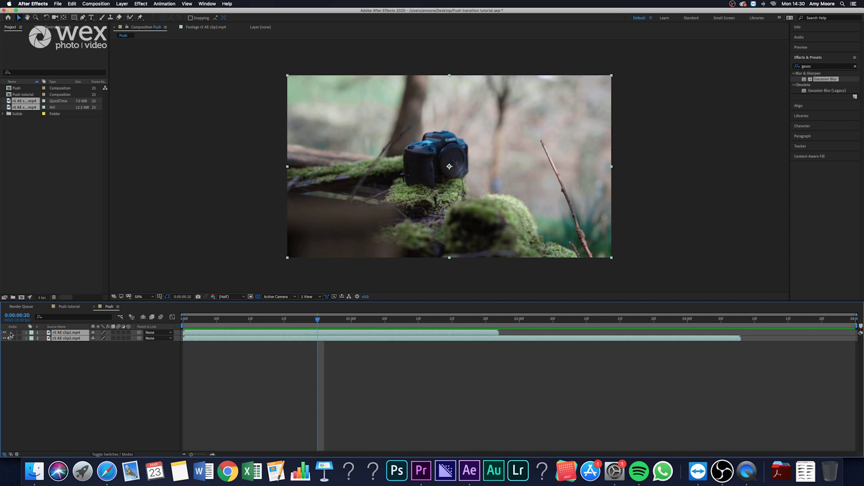
pyautogui.press('space')
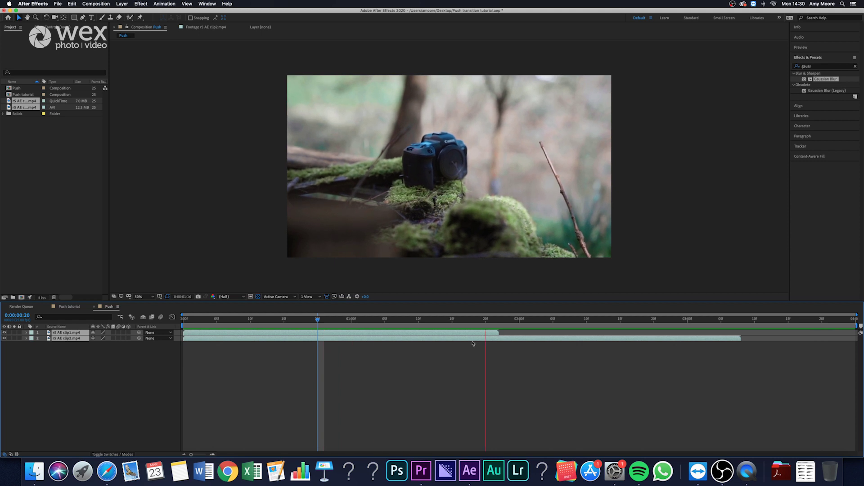
pyautogui.press('space')
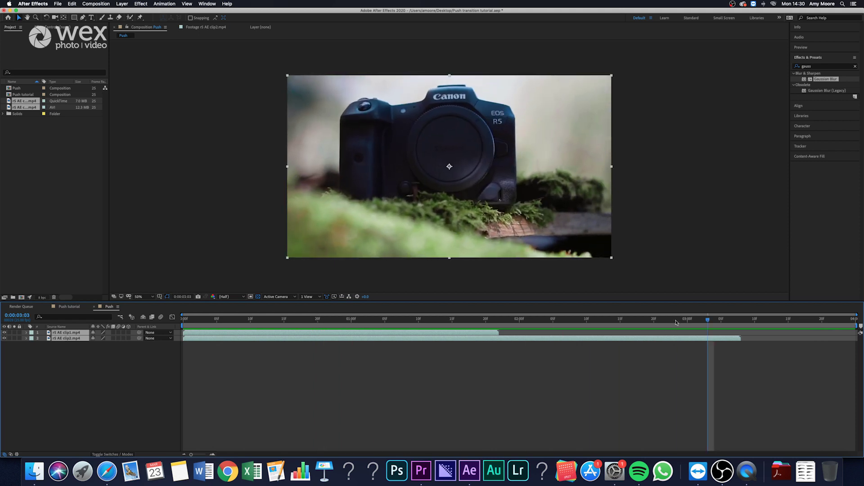
pyautogui.moveTo(676, 322); pyautogui.dragTo(324, 356)
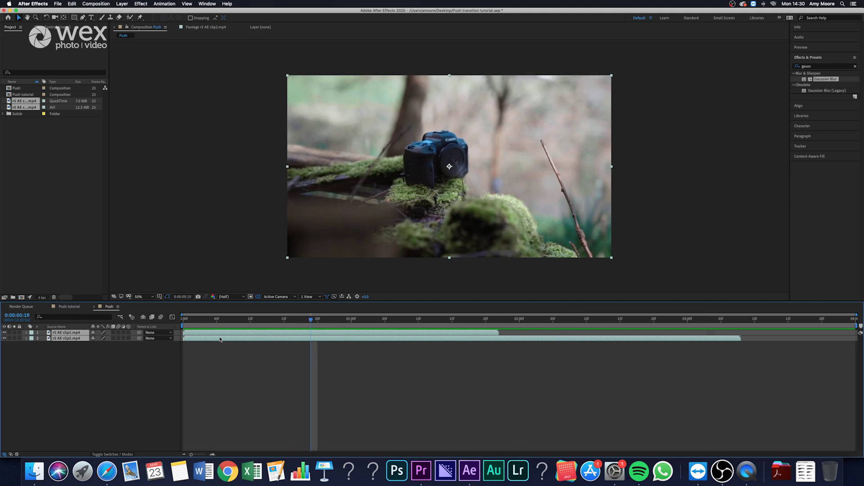
# Shift the clip2 layer to start around 0:00:01:11, overlapping the end of clip1.
pyautogui.click(208, 347)
pyautogui.moveTo(210, 338); pyautogui.dragTo(463, 346)
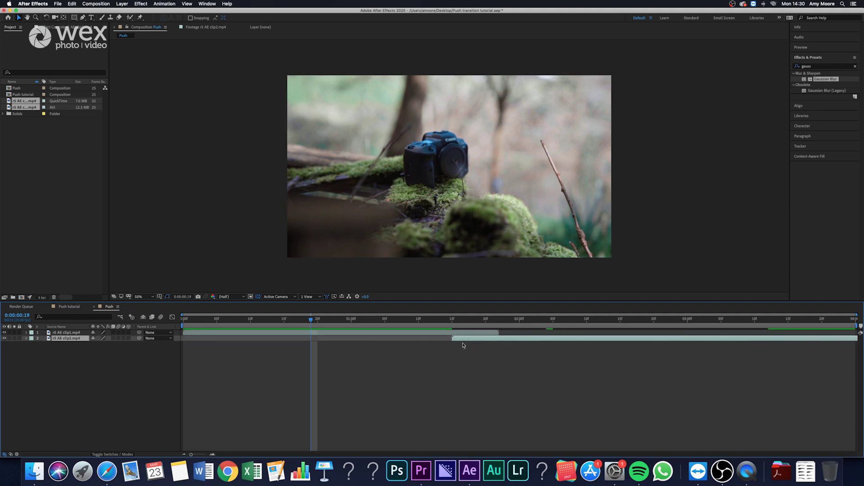
pyautogui.click(449, 324)
pyautogui.press('space')
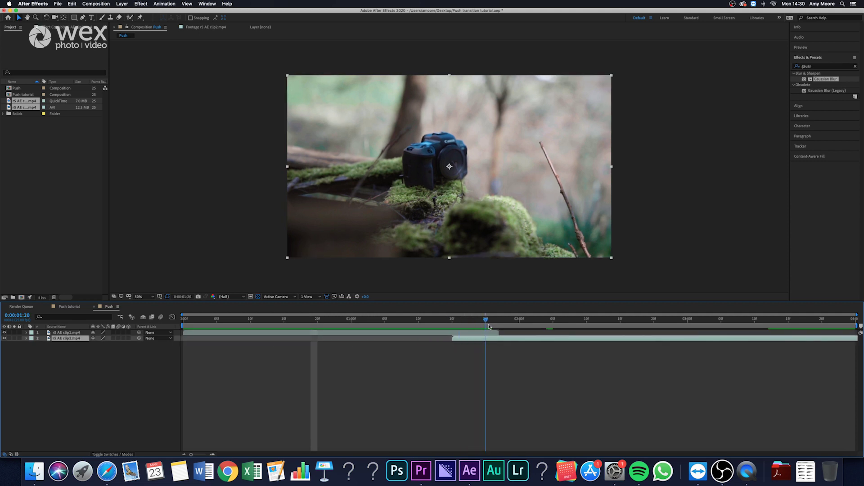
pyautogui.moveTo(468, 342)
pyautogui.mouseDown()
pyautogui.moveTo(458, 321)
pyautogui.moveTo(499, 325)
pyautogui.moveTo(482, 342)
pyautogui.mouseUp()
pyautogui.click(466, 367)
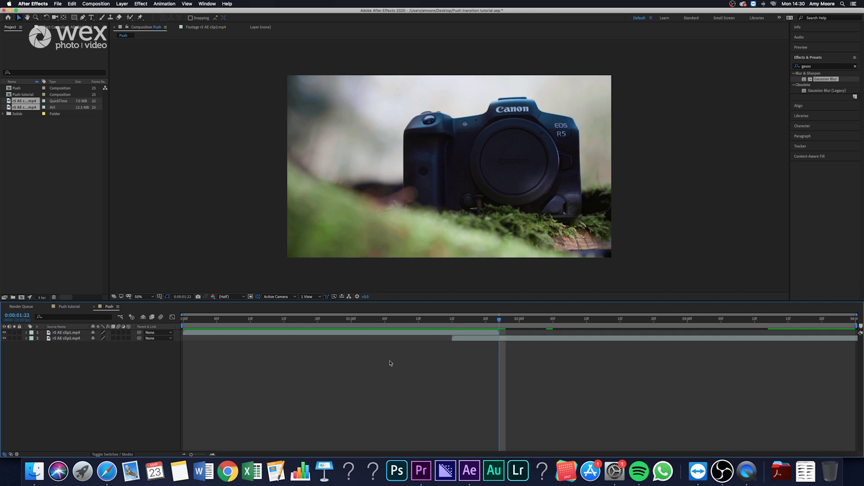
pyautogui.click(63, 332)
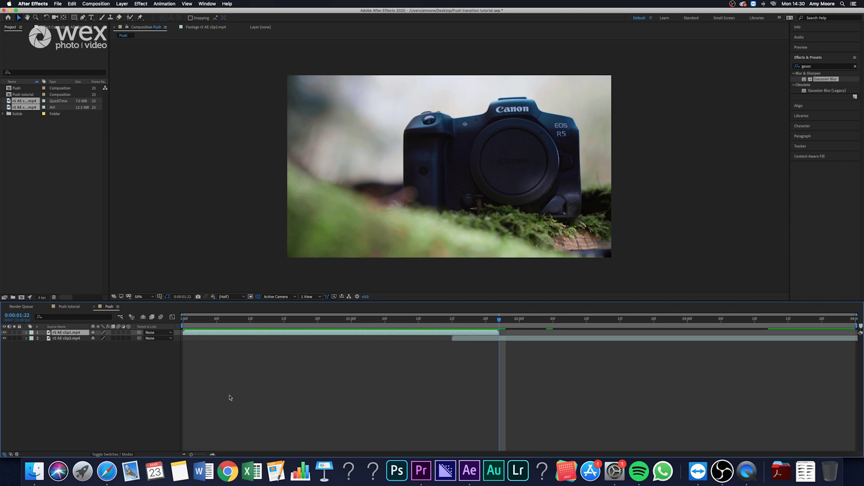
# Set a starting Position keyframe on clip1 at 0:00:01:15.
pyautogui.press('p')
pyautogui.moveTo(499, 320); pyautogui.dragTo(455, 326)
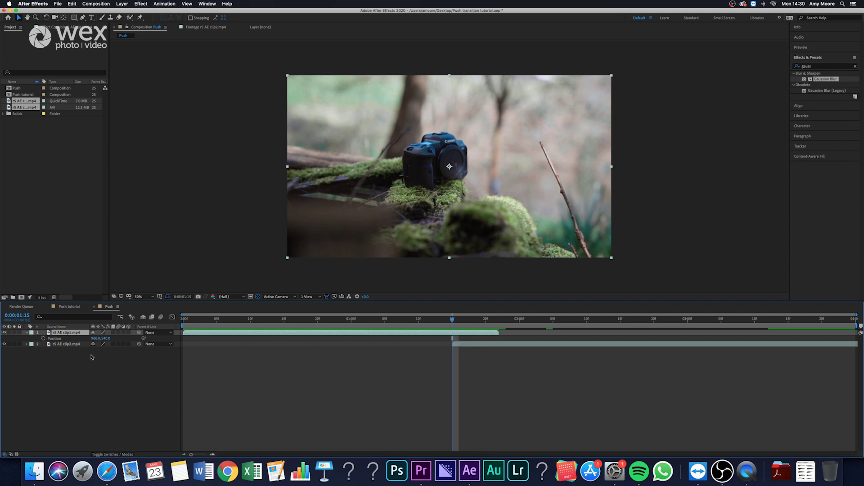
pyautogui.click(43, 338)
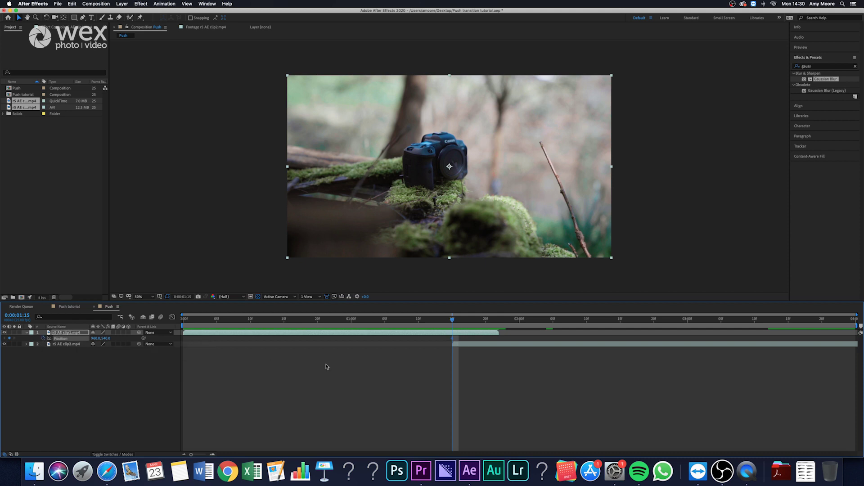
# At 0:00:01:21, set clip1's Position X to 2880 so it slides off the right edge.
pyautogui.click(492, 321)
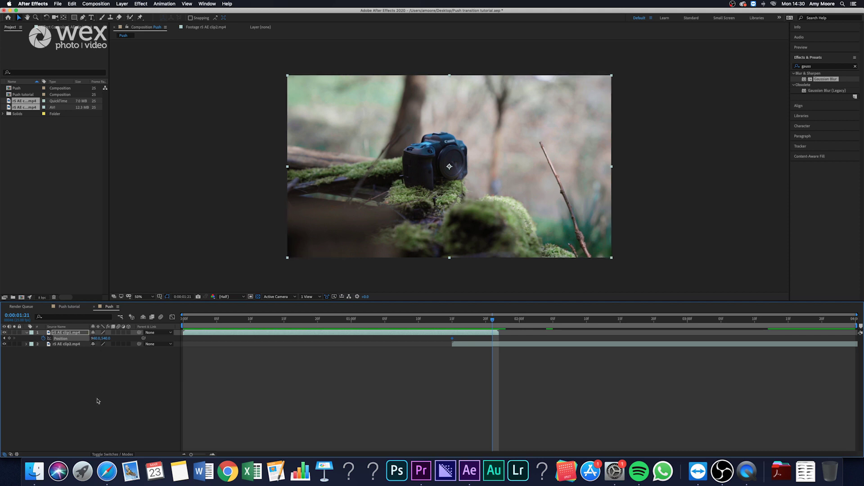
pyautogui.press(',')
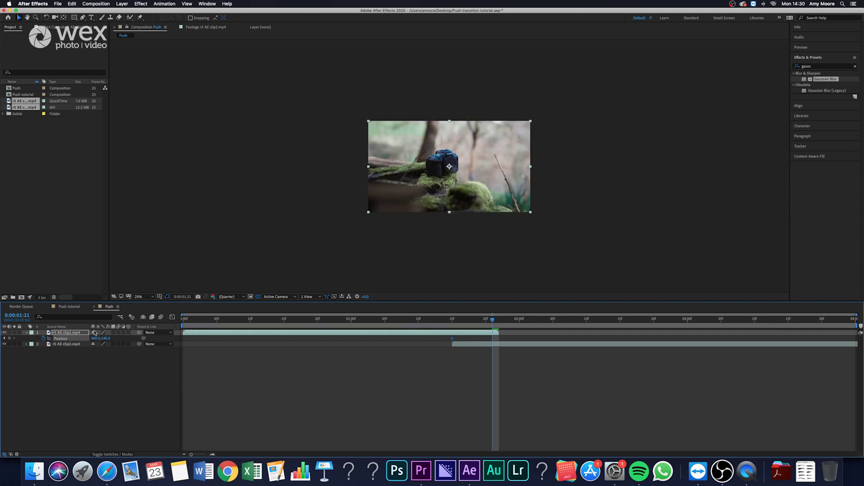
pyautogui.press('.')
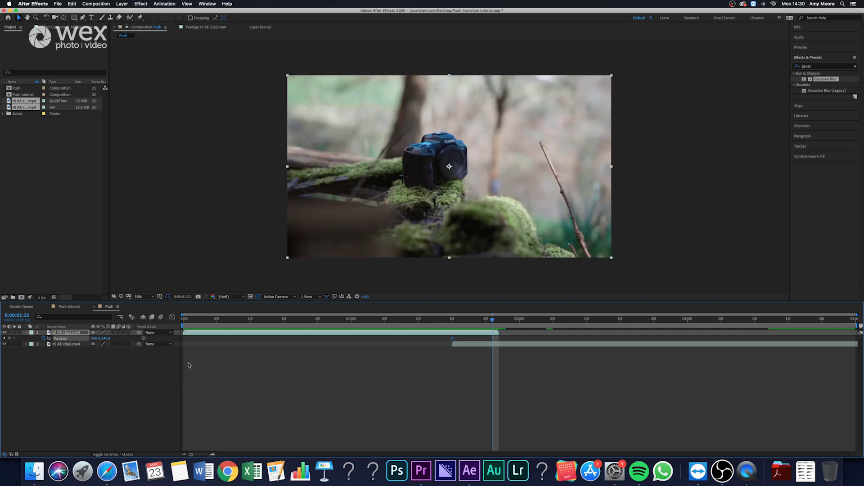
pyautogui.click(152, 297)
pyautogui.click(144, 305)
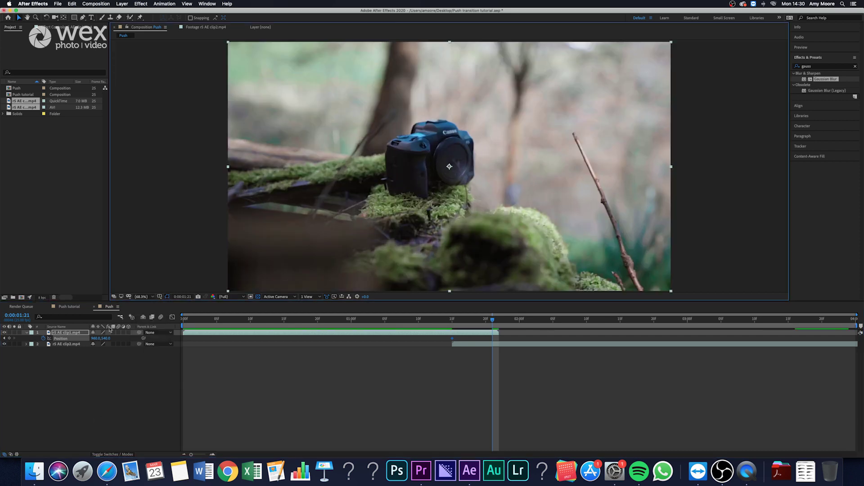
pyautogui.click(96, 338)
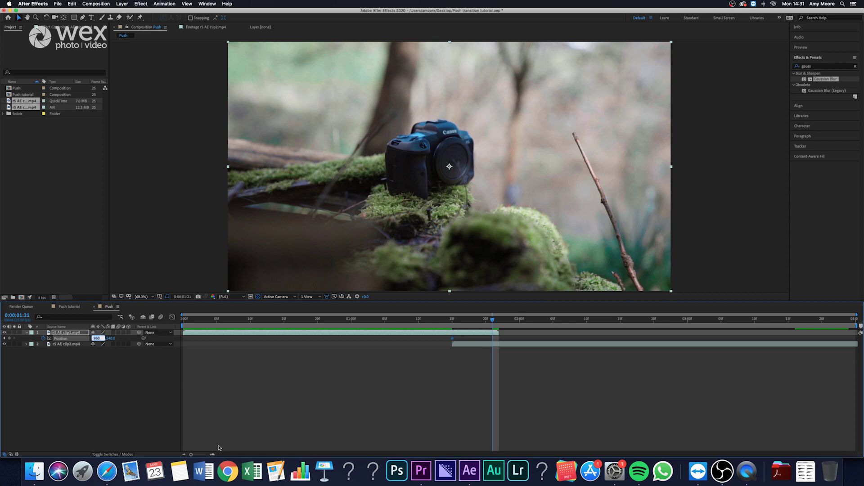
pyautogui.press('Return')
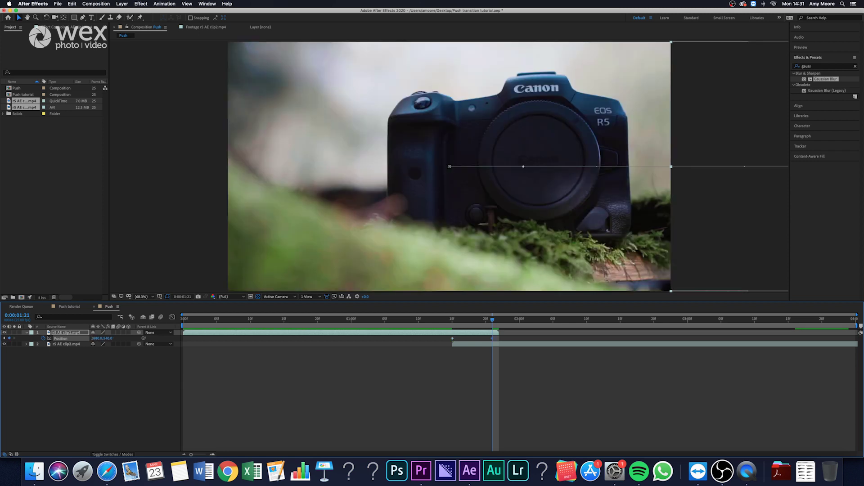
pyautogui.moveTo(493, 321); pyautogui.dragTo(494, 340)
pyautogui.click(499, 345)
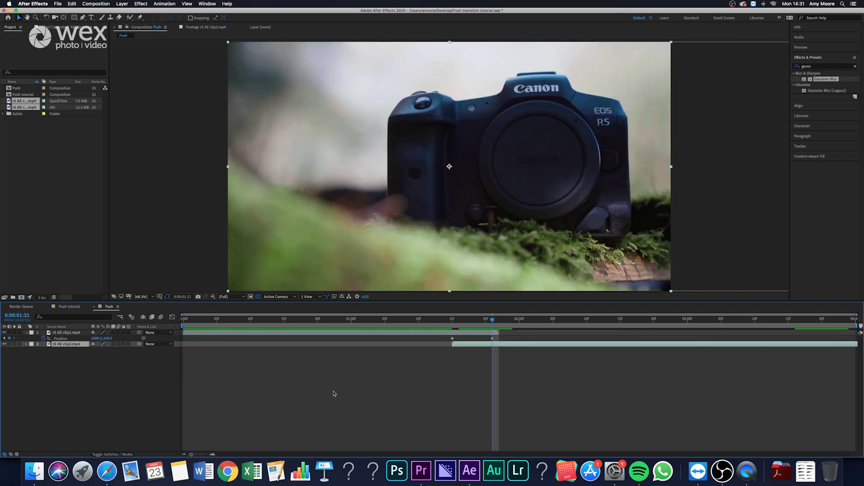
# Keyframe clip2's Position, starting it at X -960 at the first keyframe.
pyautogui.press('p')
pyautogui.click(43, 350)
pyautogui.moveTo(490, 319); pyautogui.dragTo(453, 319)
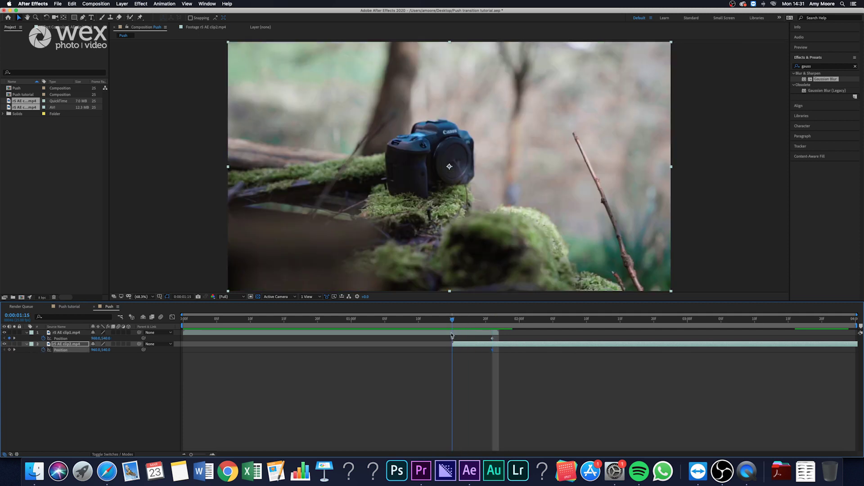
pyautogui.click(98, 350)
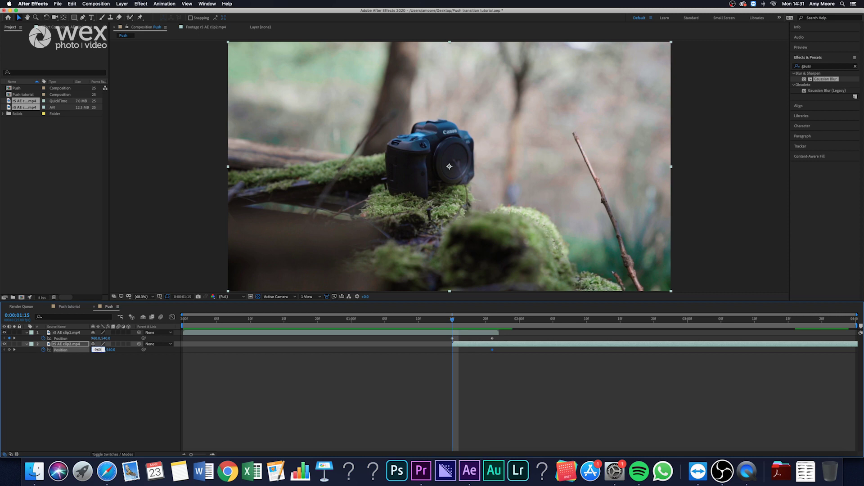
pyautogui.write('-960')
pyautogui.press('Return')
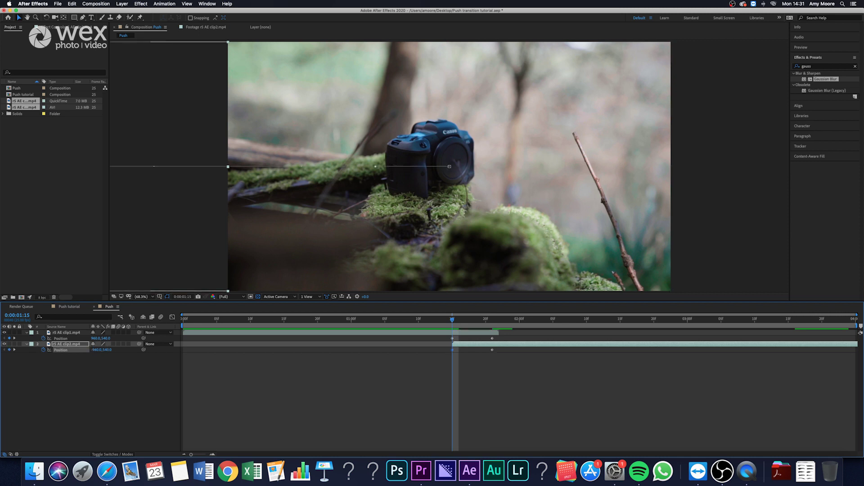
# Preview the push transition and scrub back to its middle.
pyautogui.click(378, 319)
pyautogui.press('space')
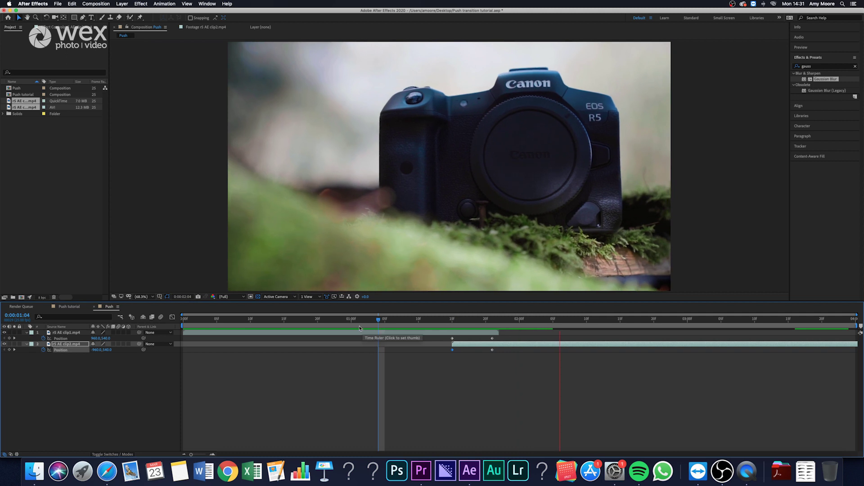
pyautogui.click(473, 320)
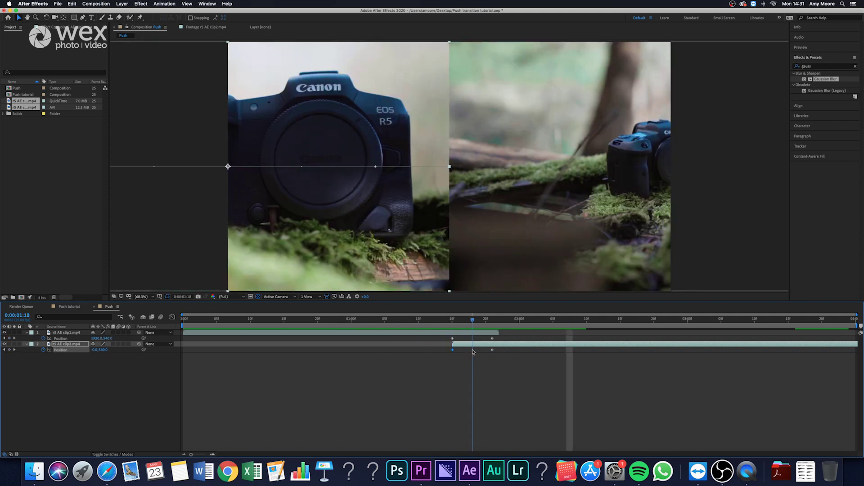
pyautogui.press('space')
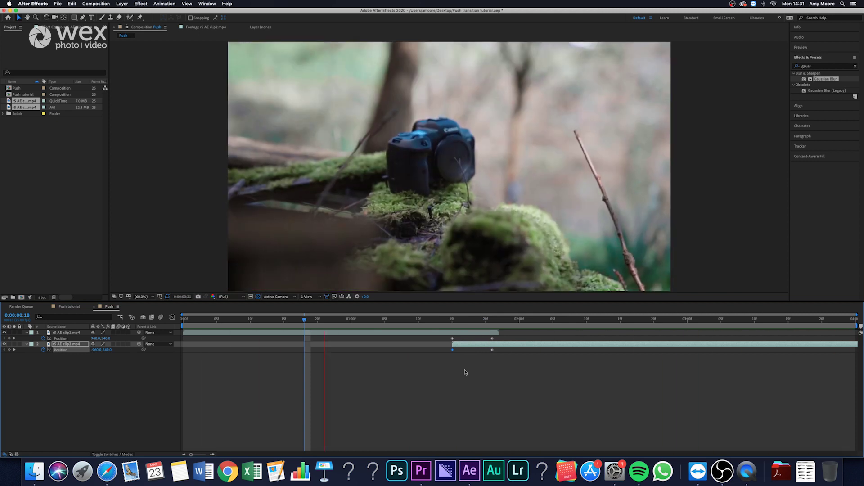
pyautogui.press('space')
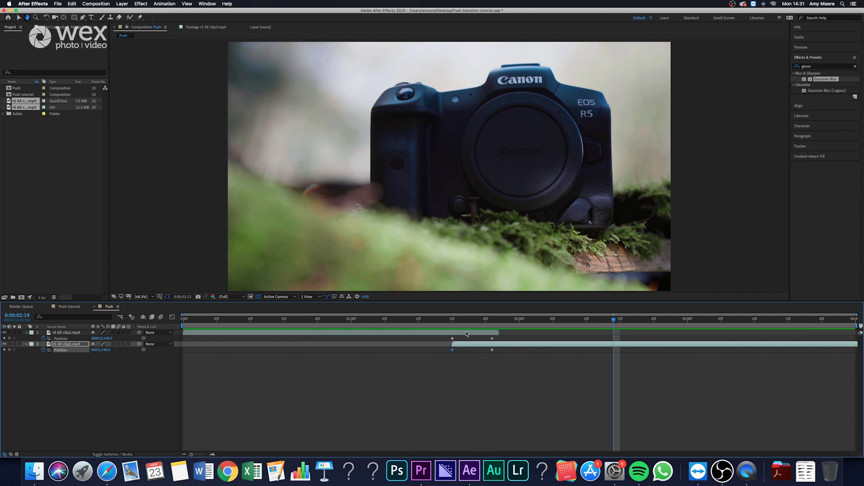
pyautogui.moveTo(455, 320); pyautogui.dragTo(473, 334)
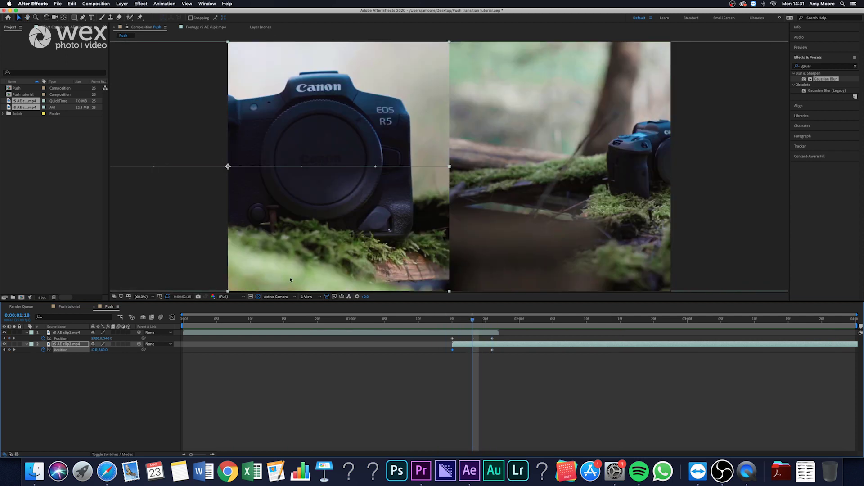
pyautogui.click(177, 247)
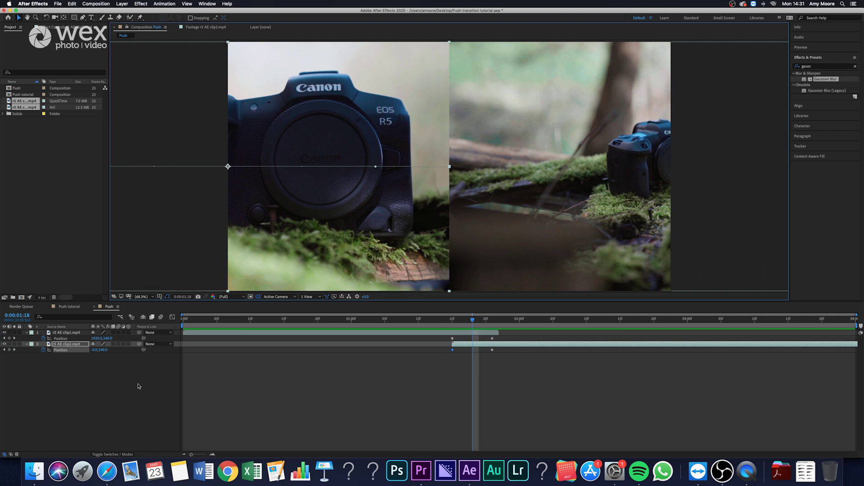
pyautogui.click(133, 408)
# Add a new Adjustment Layer and trim its in- and out-points to the transition keyframes.
pyautogui.click(122, 4)
pyautogui.moveTo(126, 11)
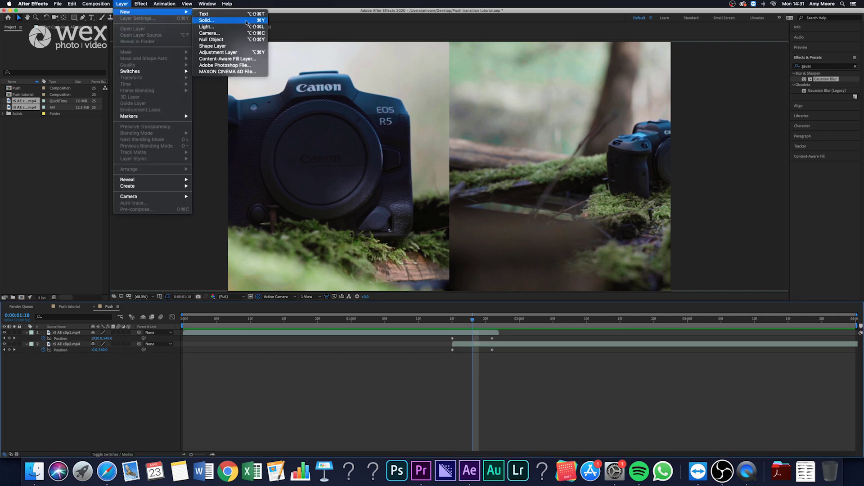
pyautogui.click(235, 53)
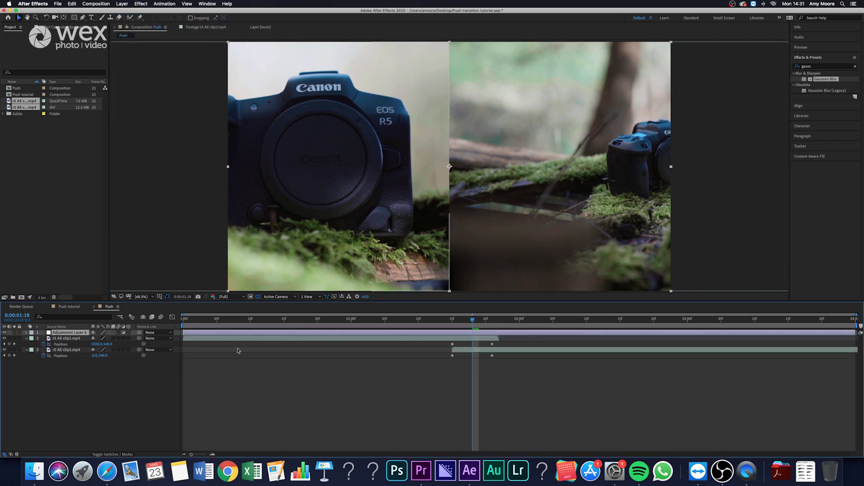
pyautogui.moveTo(183, 332); pyautogui.dragTo(456, 364)
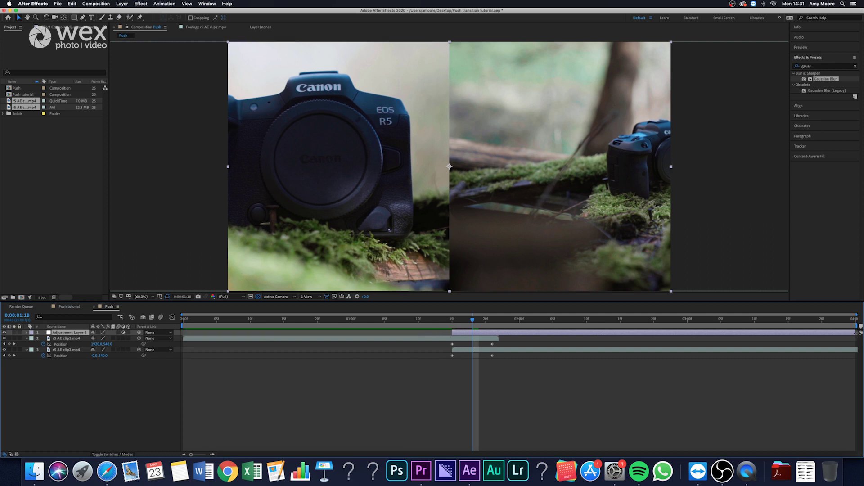
pyautogui.moveTo(859, 333); pyautogui.dragTo(499, 333)
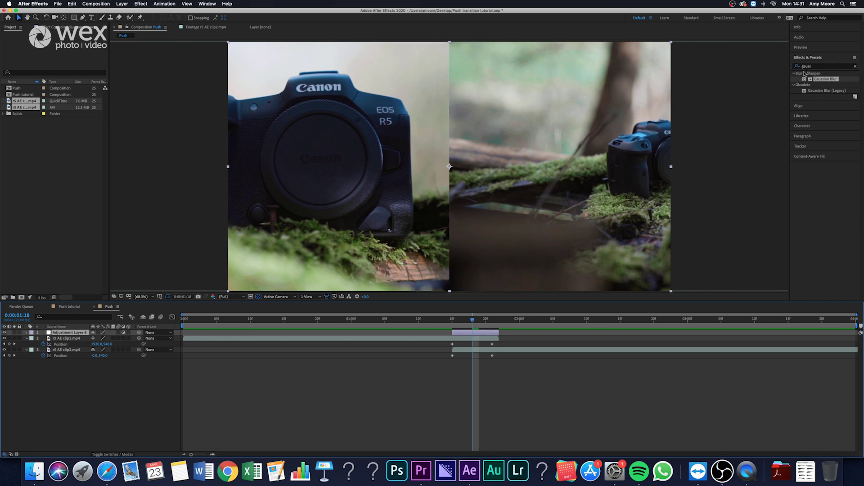
# Apply Gaussian Blur to the adjustment layer and turn on Repeat Edge Pixels.
pyautogui.moveTo(826, 80); pyautogui.dragTo(71, 333)
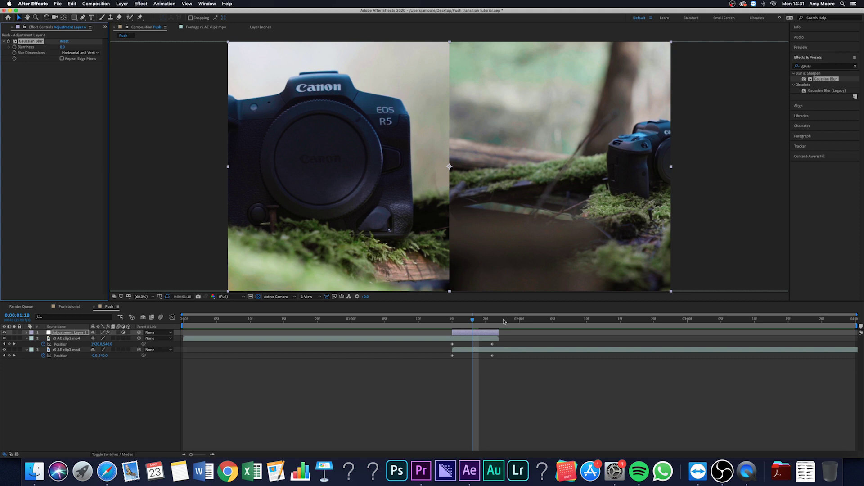
pyautogui.moveTo(484, 324); pyautogui.dragTo(475, 324)
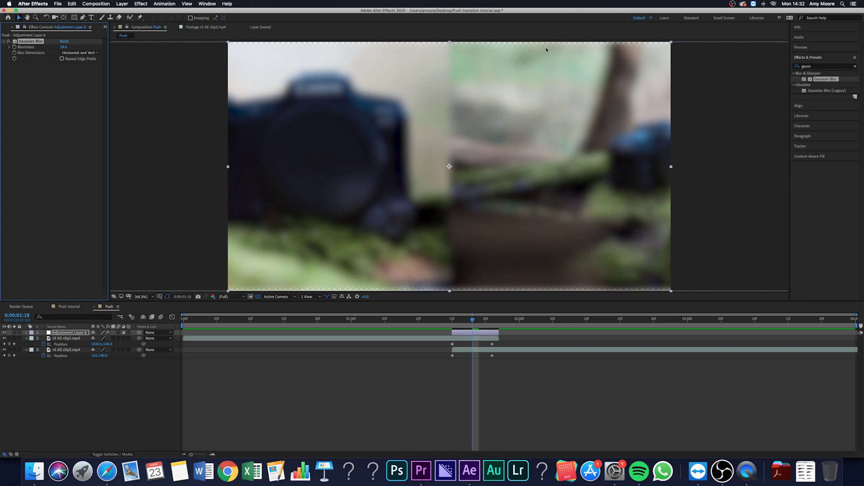
pyautogui.click(62, 59)
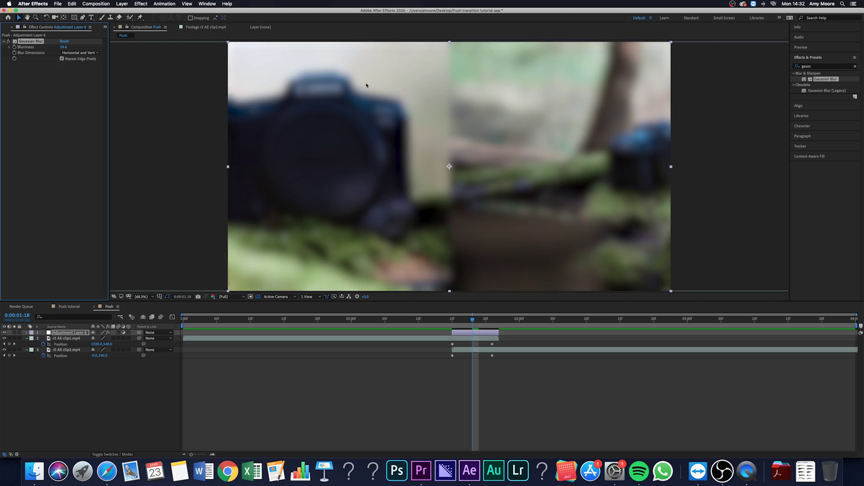
pyautogui.click(99, 54)
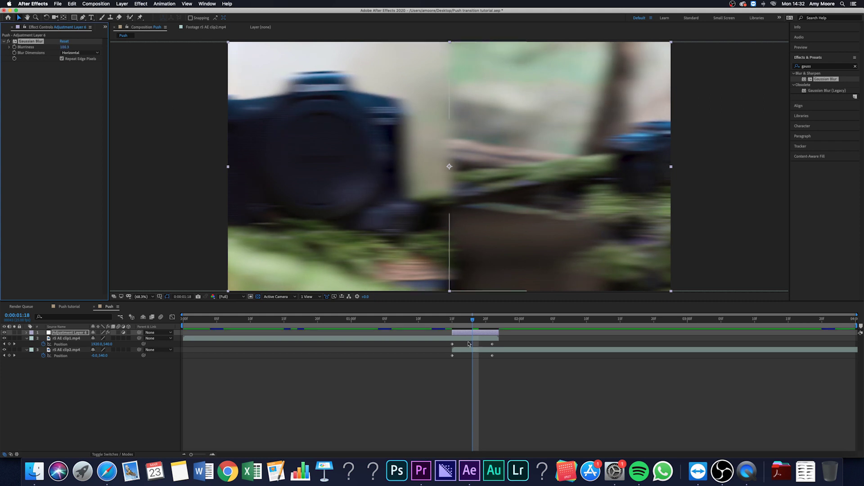
pyautogui.click(468, 344)
pyautogui.press('space')
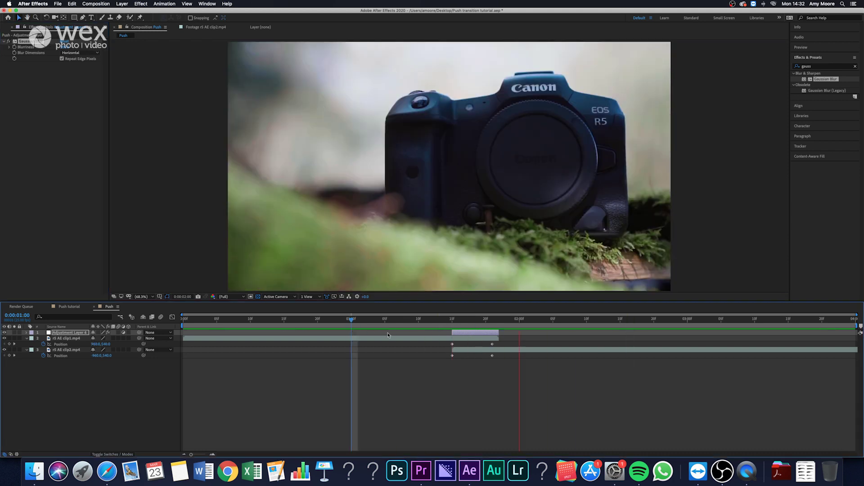
pyautogui.click(479, 321)
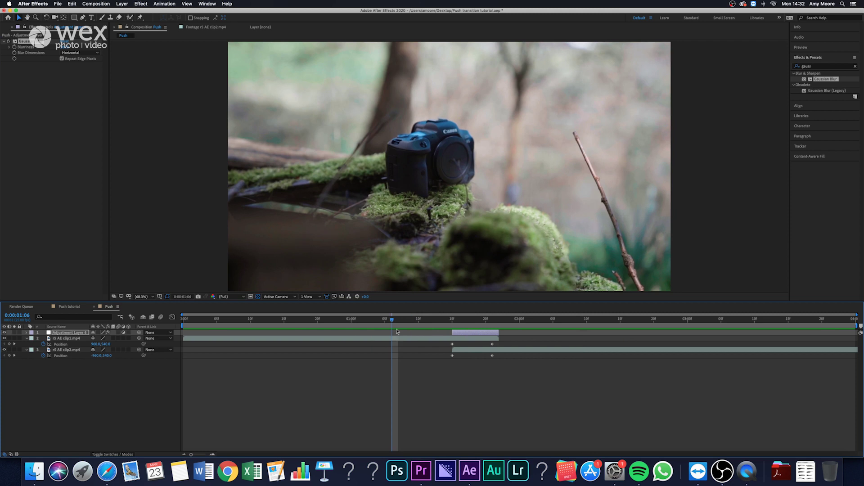
pyautogui.press('space')
pyautogui.press('space')
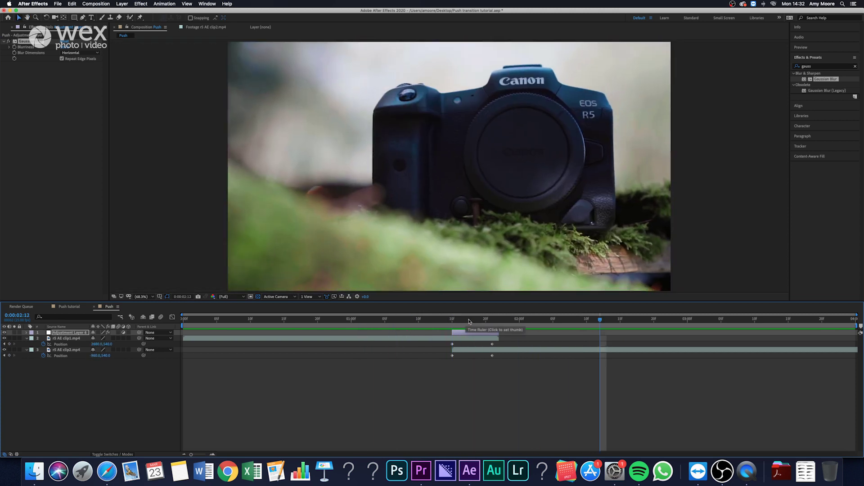
# Apply Easy Ease to r5 AE clip1.mp4's two Position keyframes.
pyautogui.rightClick(76, 346)
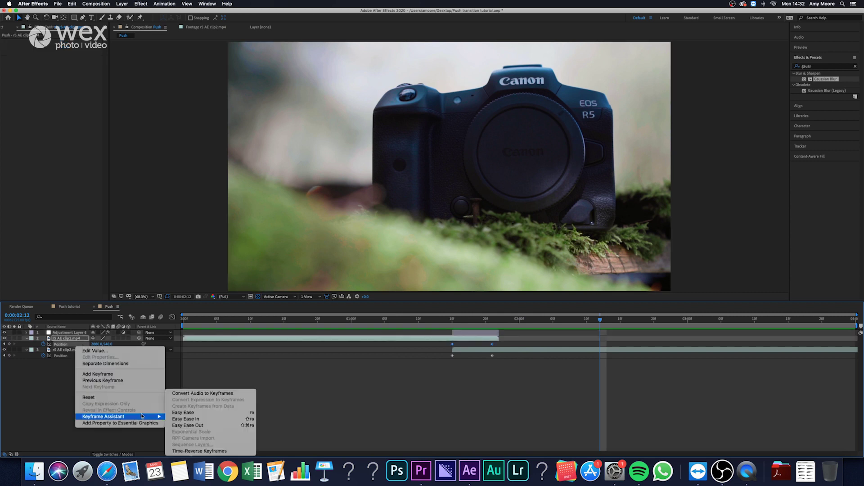
pyautogui.click(207, 413)
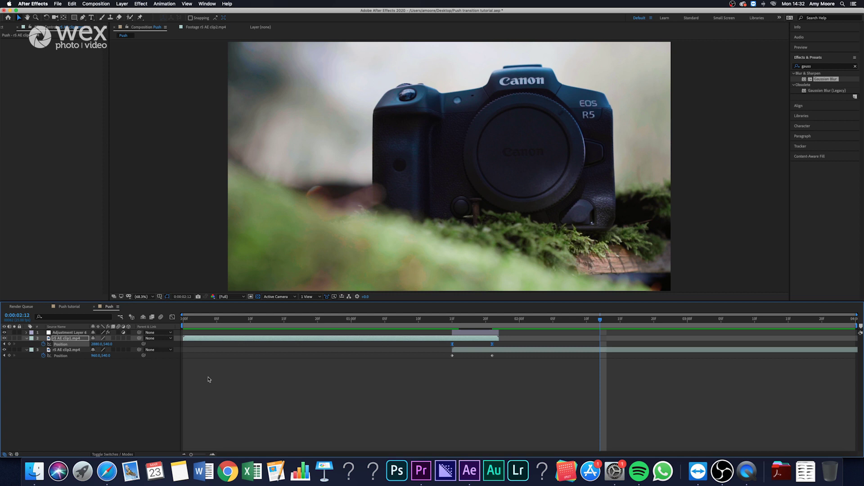
pyautogui.rightClick(75, 359)
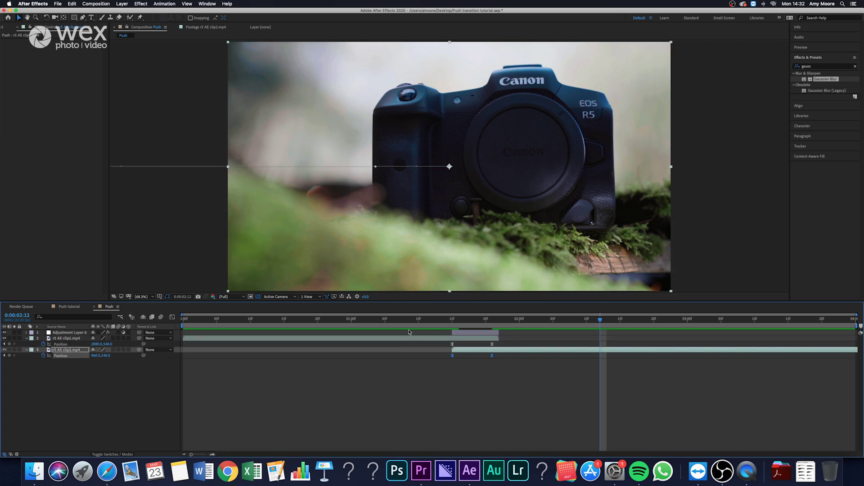
pyautogui.click(387, 321)
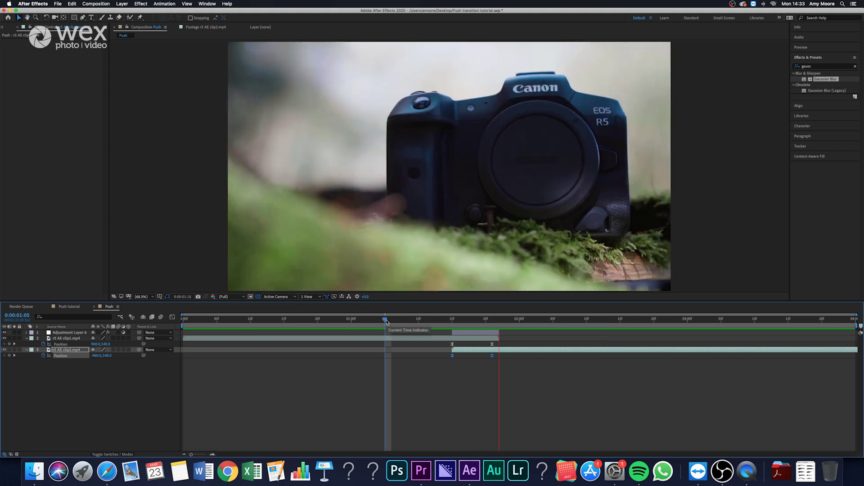